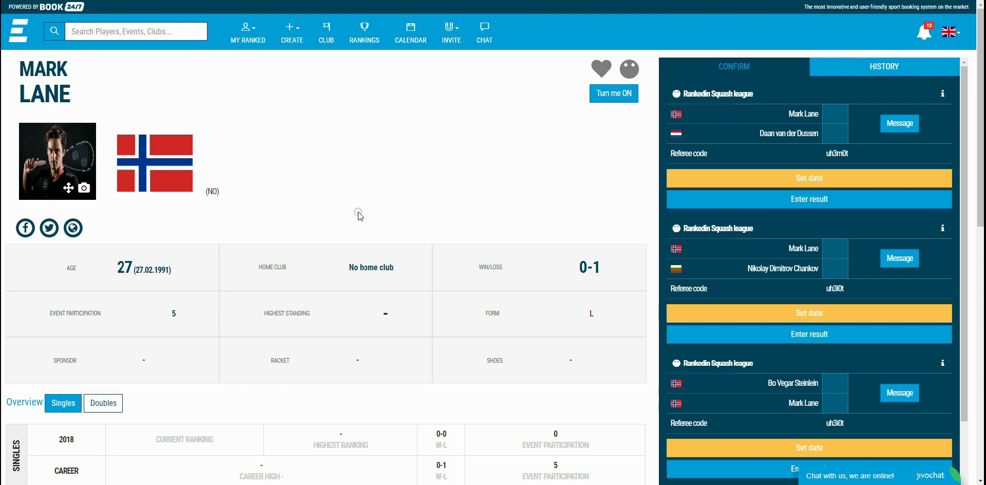
- Start a new Squash club league and enter Rankedin Squash League as its name
{"action": "left_click", "coordinate": [290, 37]}
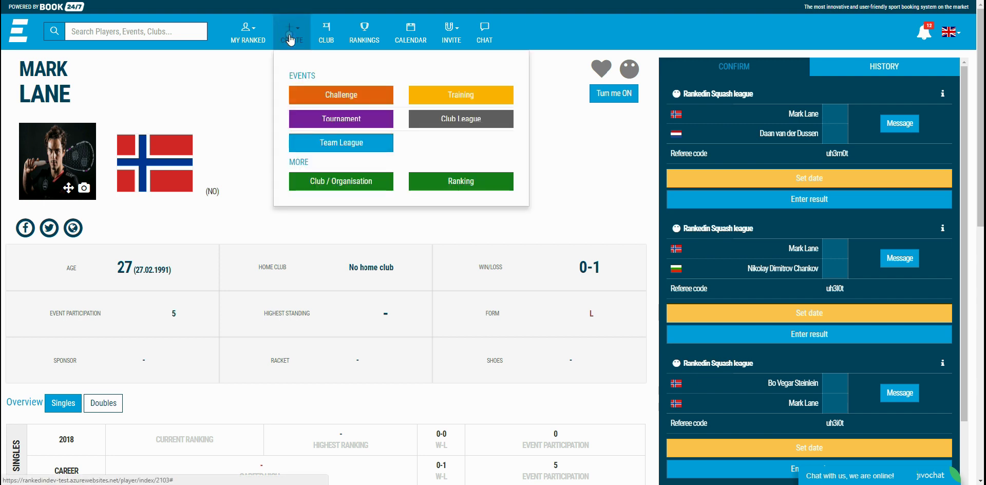
{"action": "left_click", "coordinate": [460, 121]}
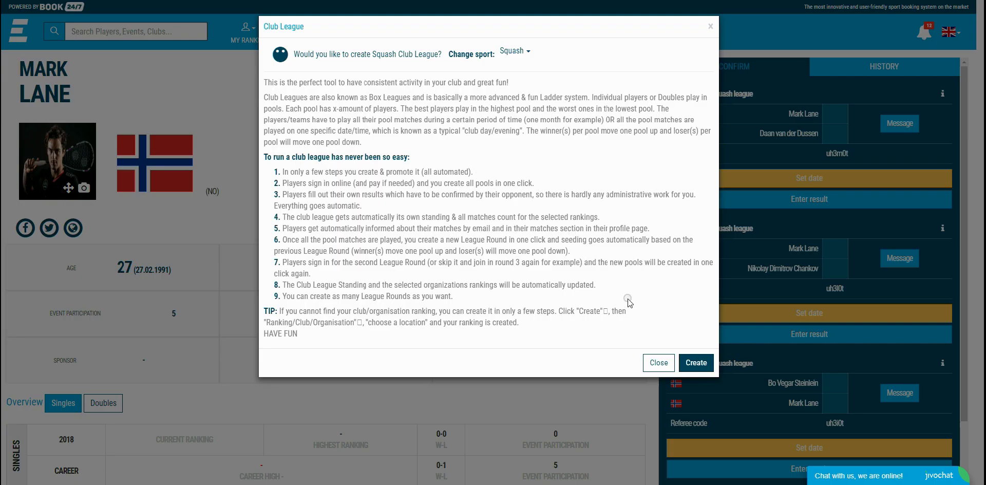
{"action": "left_click", "coordinate": [696, 362]}
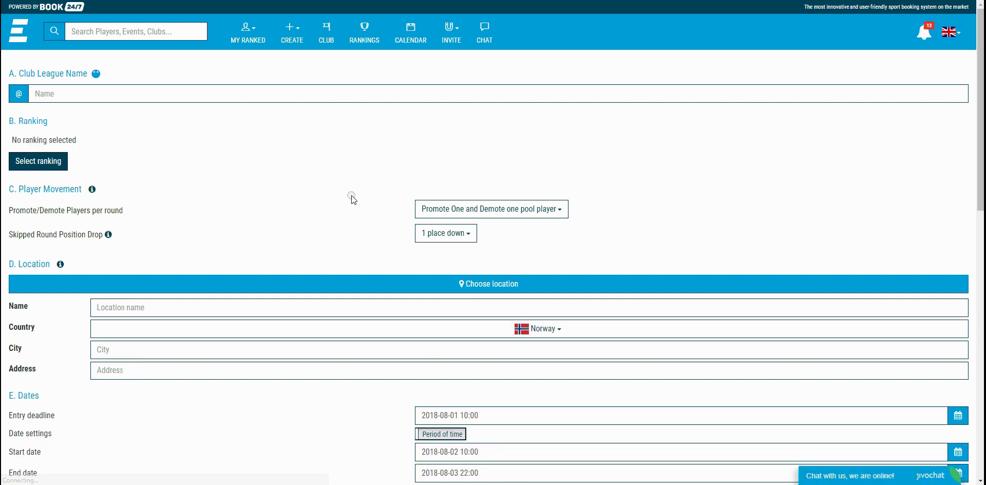
{"action": "left_click", "coordinate": [162, 93]}
{"action": "type", "text": "Ra"}
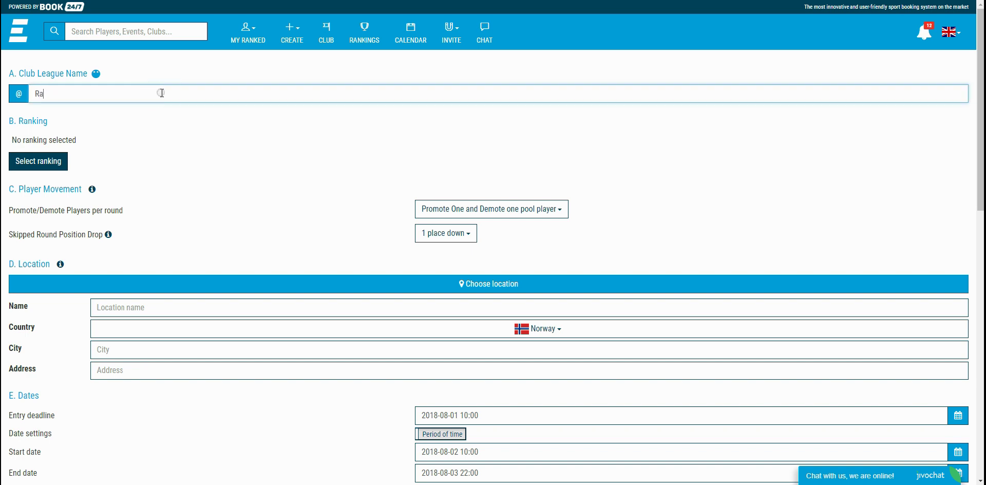
{"action": "type", "text": "nkedin Squash League"}
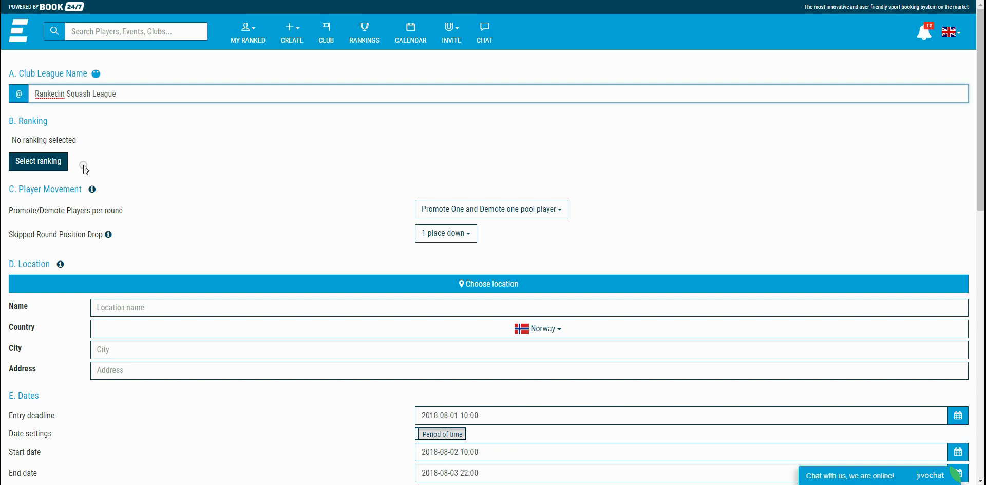
- Set player movement to promote one and demote one pool player per round, with a skipped round position drop of 1 place down
{"action": "left_click", "coordinate": [92, 190]}
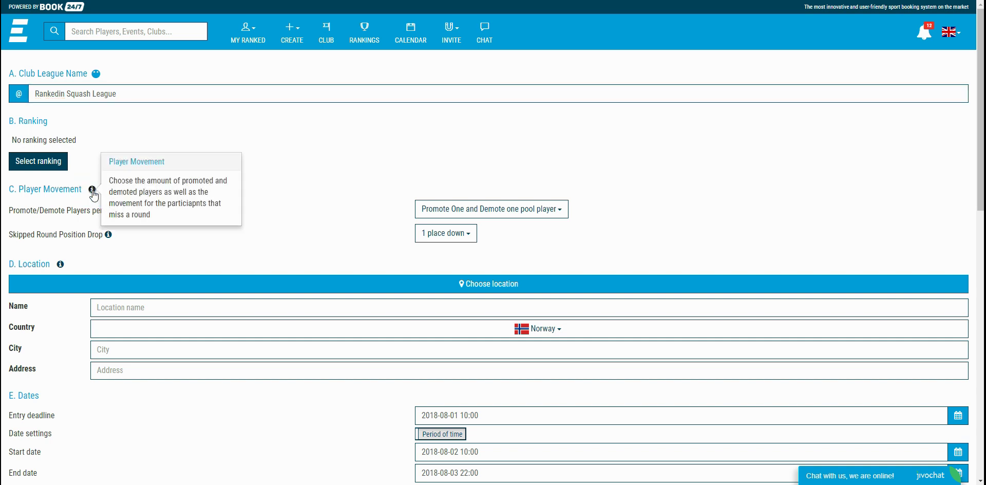
{"action": "left_click", "coordinate": [310, 217]}
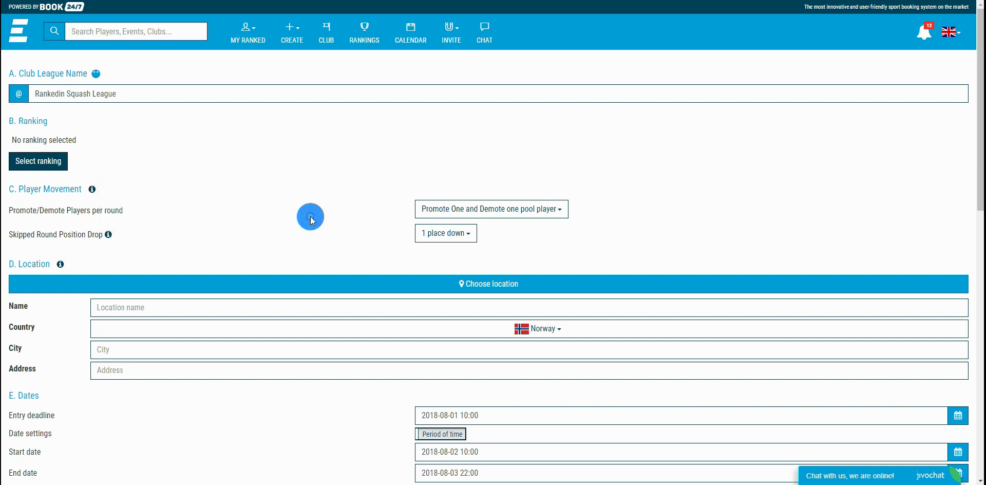
{"action": "left_click", "coordinate": [451, 210]}
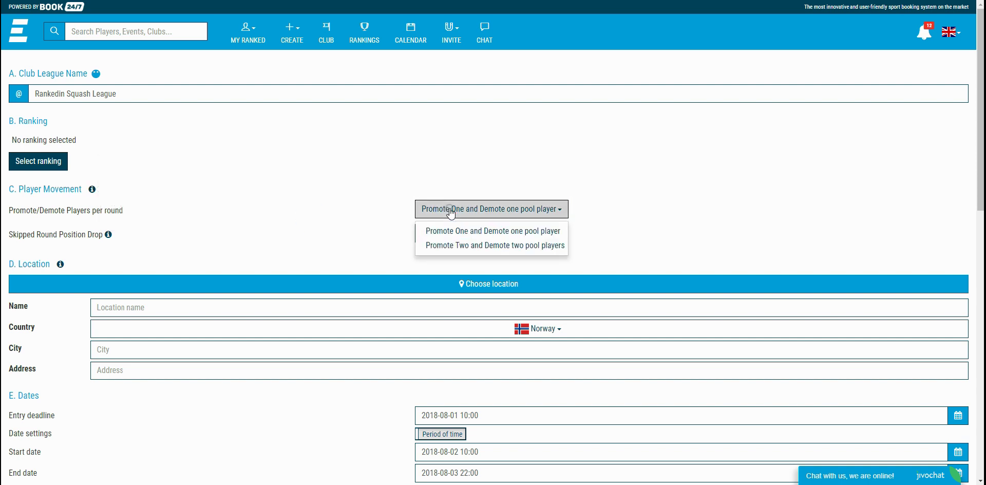
{"action": "left_click", "coordinate": [440, 231]}
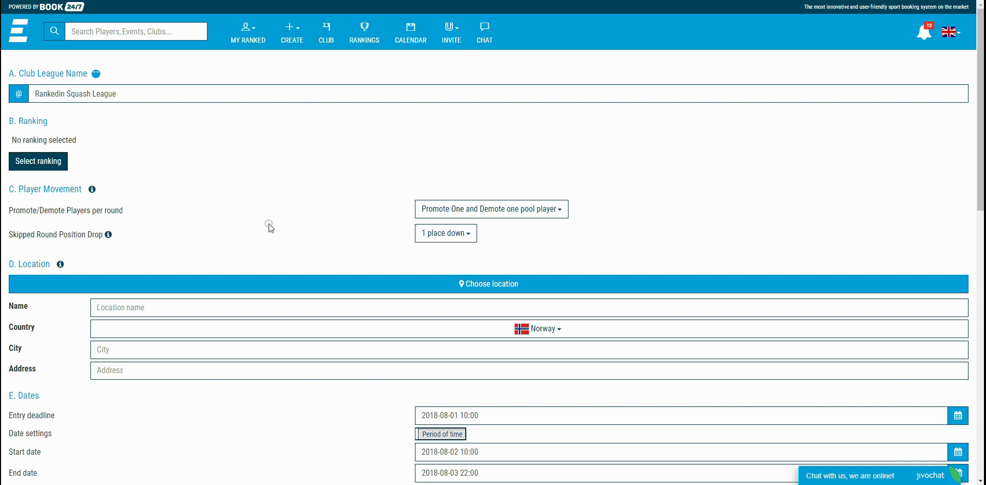
{"action": "mouse_move", "coordinate": [108, 235]}
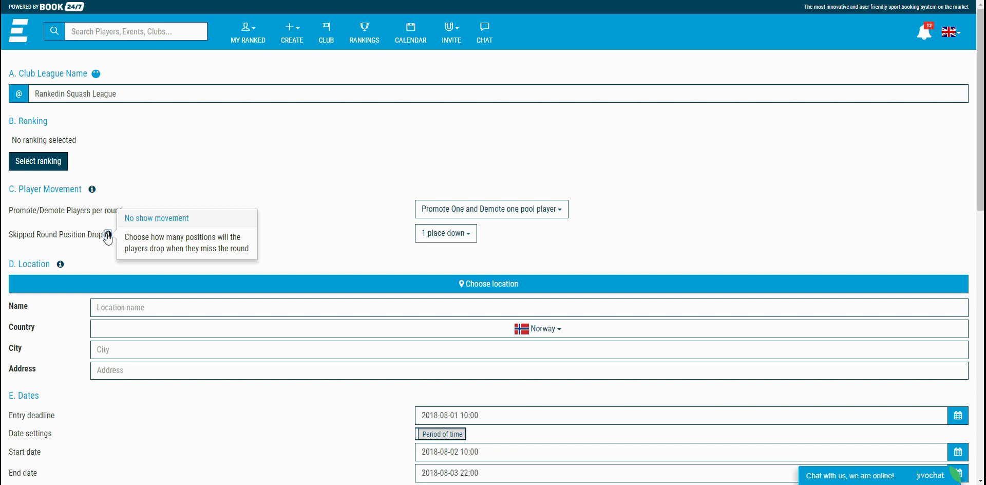
{"action": "left_click", "coordinate": [288, 237]}
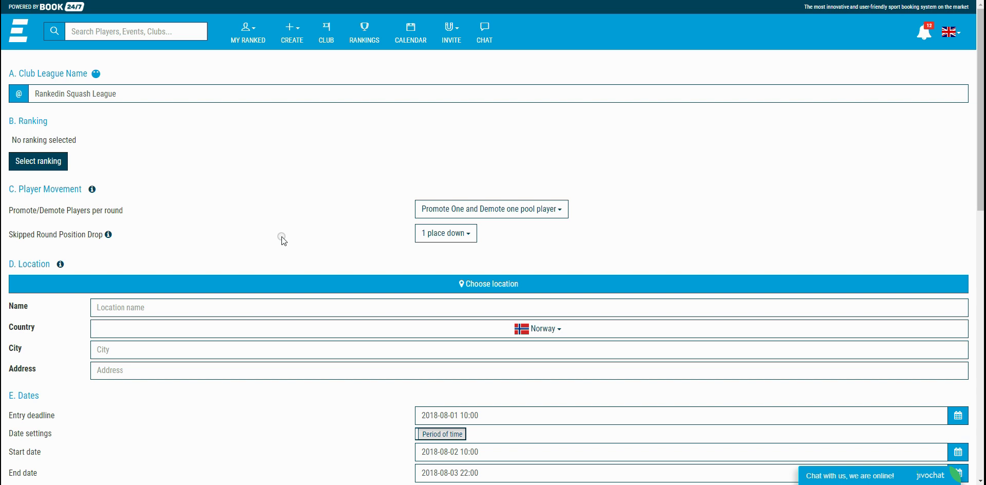
{"action": "left_click", "coordinate": [442, 232]}
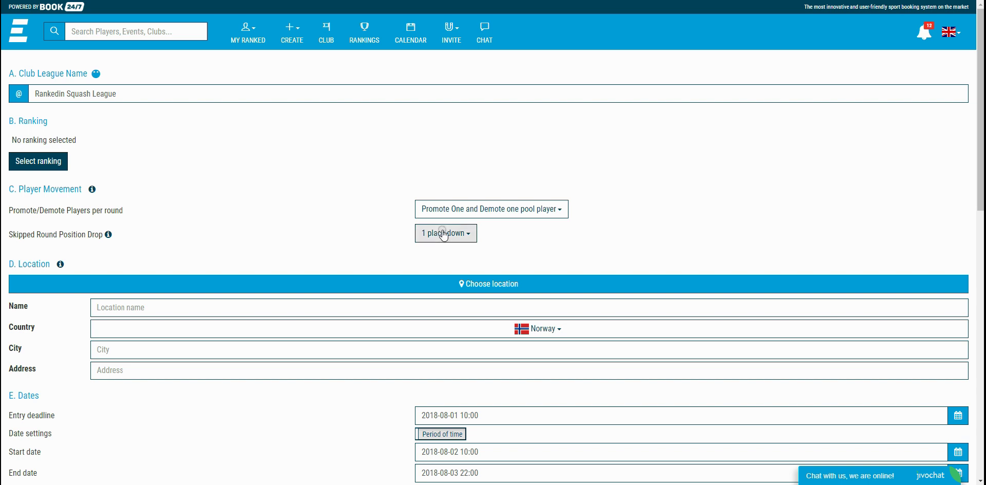
{"action": "left_click", "coordinate": [434, 253]}
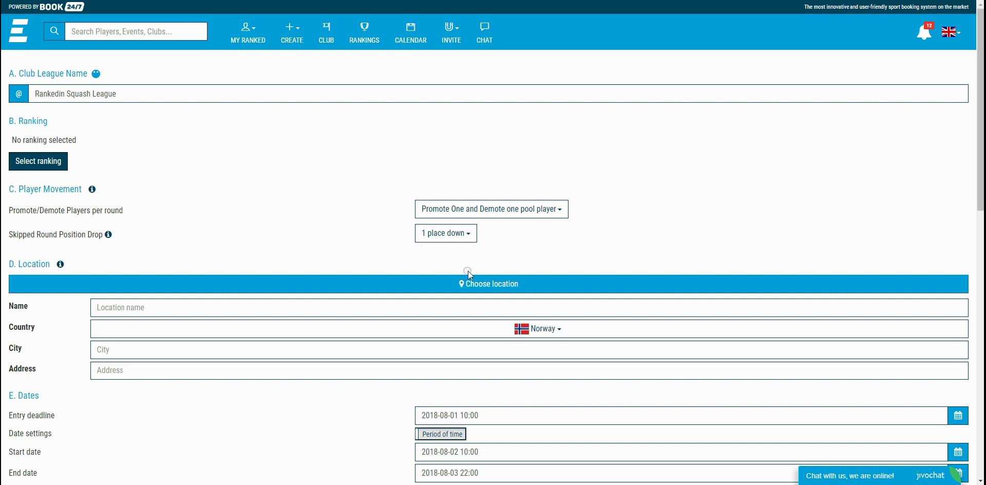
- Look up London, United Kingdom and choose it as the club league's location
{"action": "left_click", "coordinate": [480, 283]}
{"action": "left_click", "coordinate": [376, 83]}
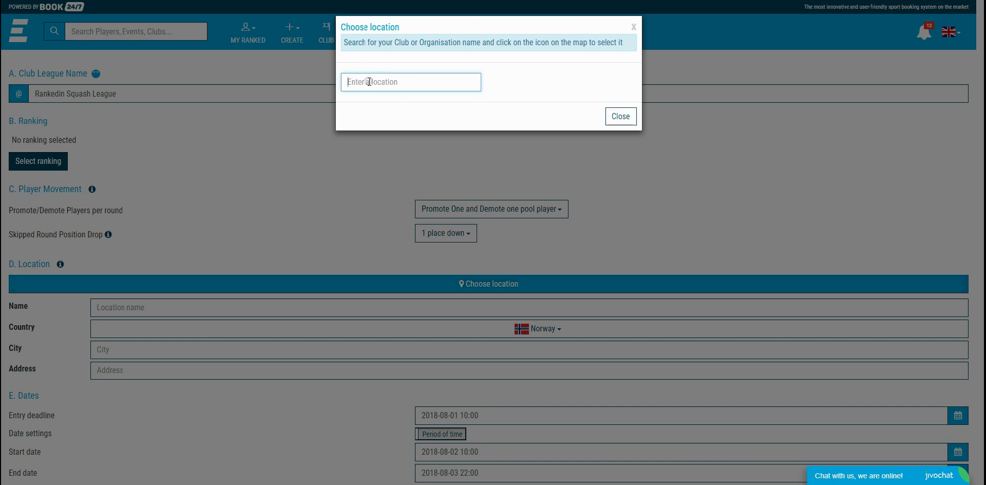
{"action": "type", "text": "l"}
{"action": "left_click", "coordinate": [366, 100]}
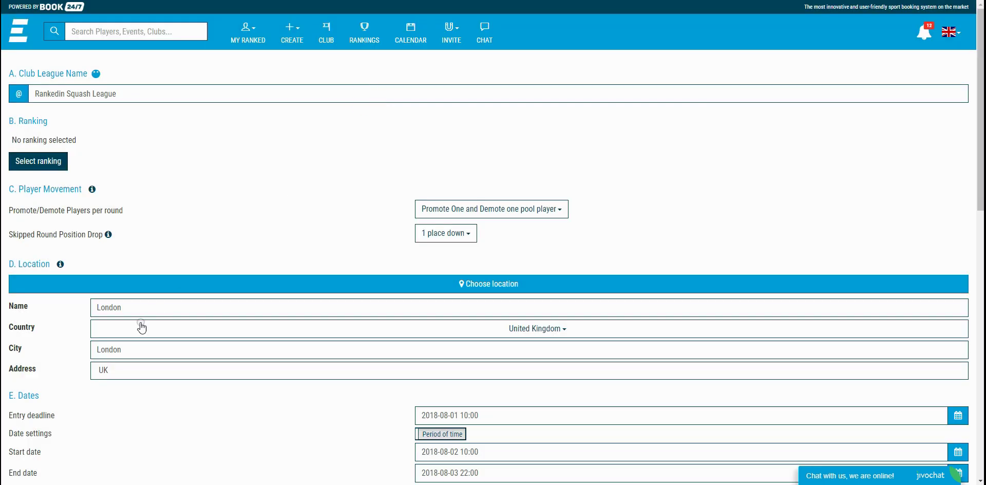
- Try the Single day date setting for the league round and switch back to Period of time
{"action": "scroll", "coordinate": [343, 205], "scroll_direction": "down", "scroll_amount": 4}
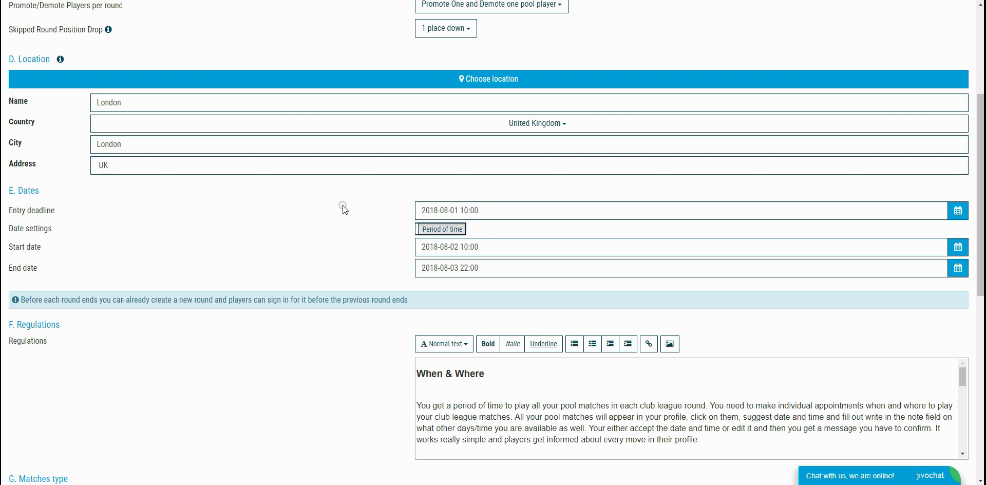
{"action": "left_click", "coordinate": [437, 235]}
{"action": "left_click", "coordinate": [421, 247]}
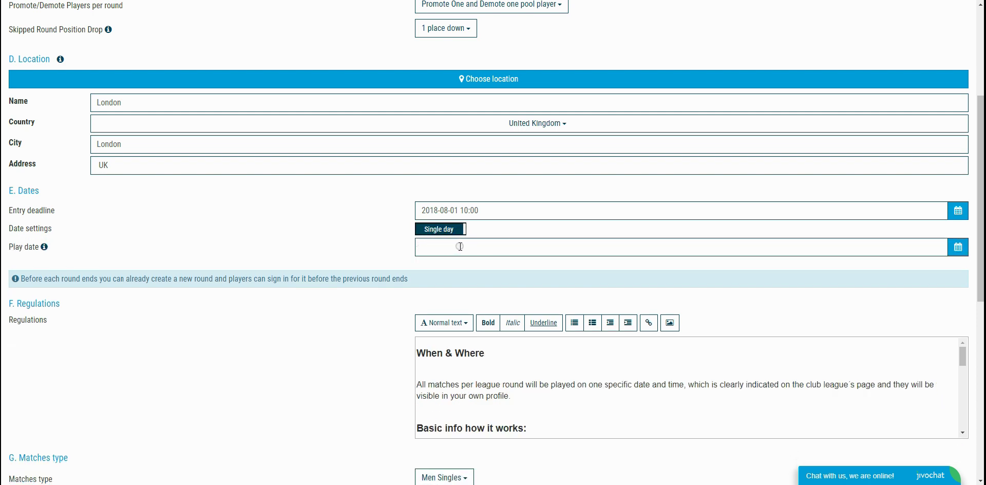
{"action": "left_click", "coordinate": [440, 229]}
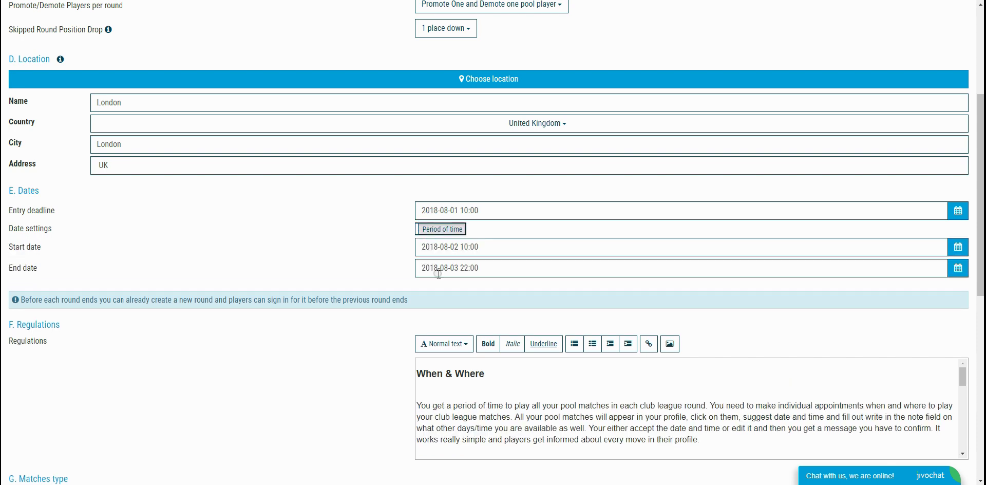
- Review the regulations text and the available match types and age groups for the league
{"action": "scroll", "coordinate": [434, 185], "scroll_direction": "down", "scroll_amount": 4}
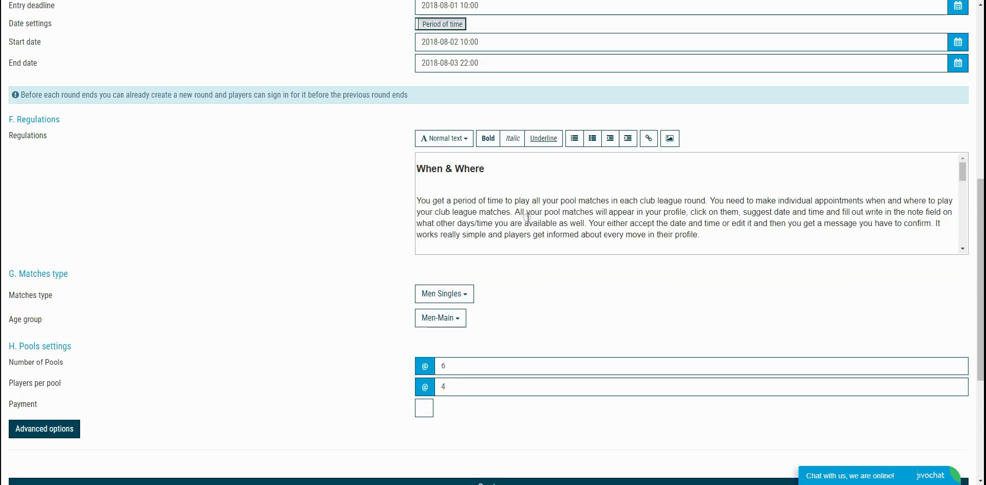
{"action": "scroll", "coordinate": [499, 211], "scroll_direction": "down", "scroll_amount": 3}
{"action": "scroll", "coordinate": [500, 211], "scroll_direction": "down", "scroll_amount": 5}
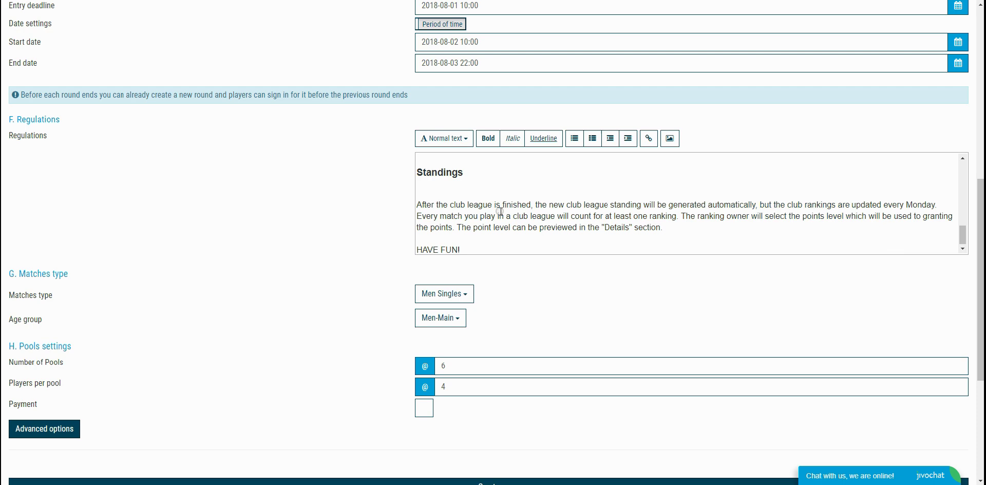
{"action": "scroll", "coordinate": [357, 245], "scroll_direction": "down", "scroll_amount": 3}
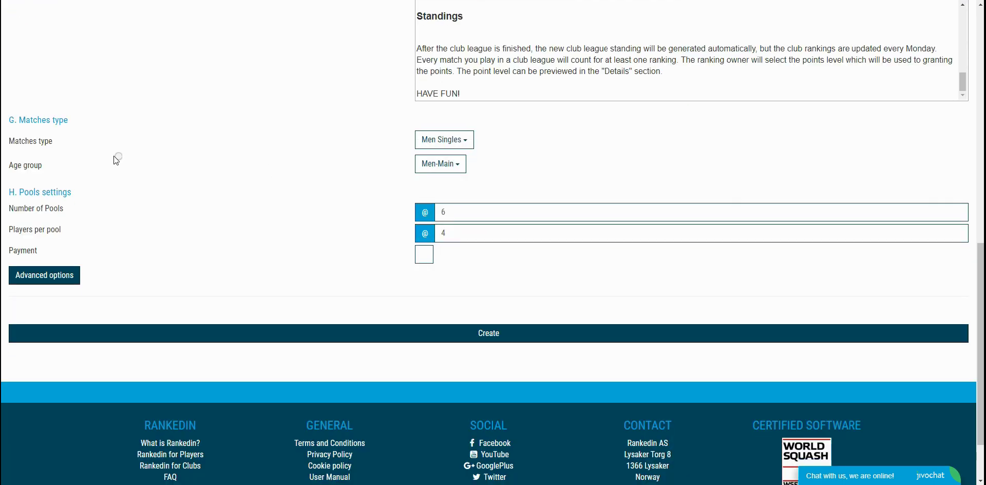
{"action": "left_click", "coordinate": [448, 149]}
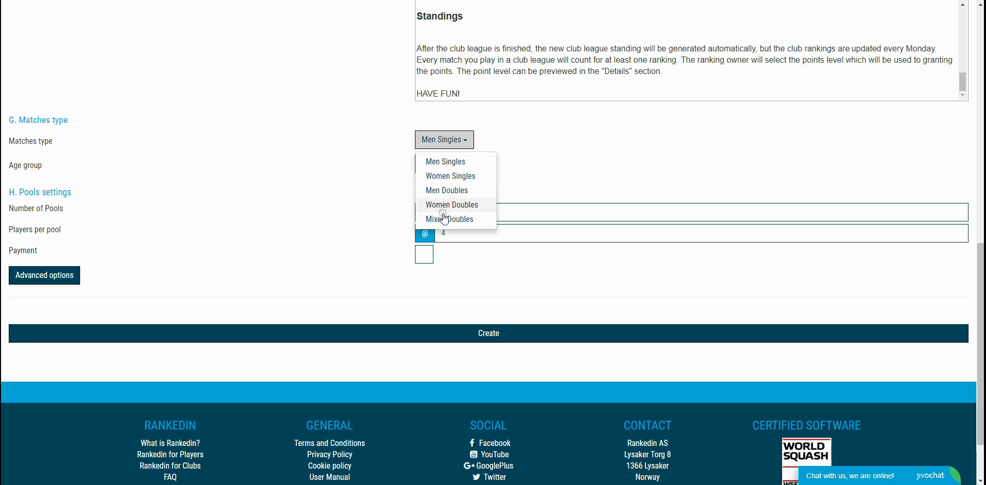
{"action": "left_click", "coordinate": [357, 154]}
{"action": "left_click", "coordinate": [422, 163]}
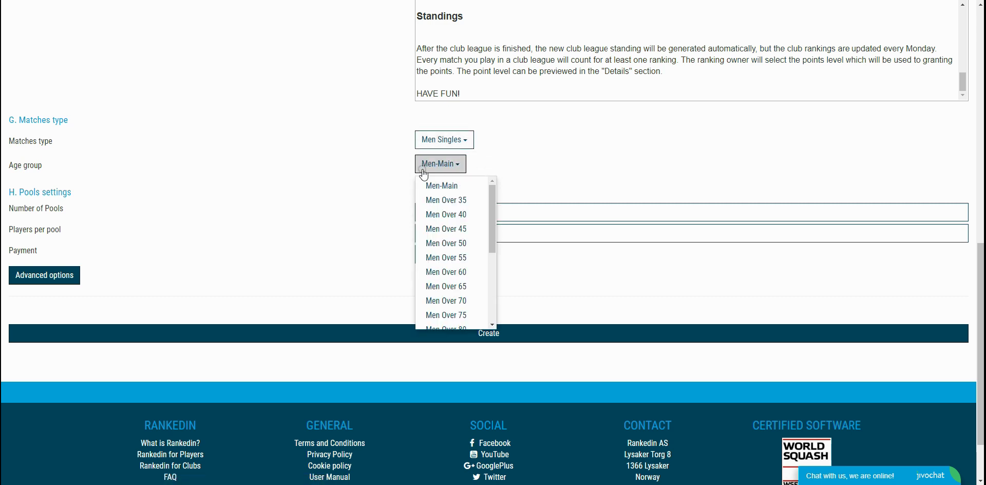
{"action": "scroll", "coordinate": [431, 211], "scroll_direction": "down", "scroll_amount": 3}
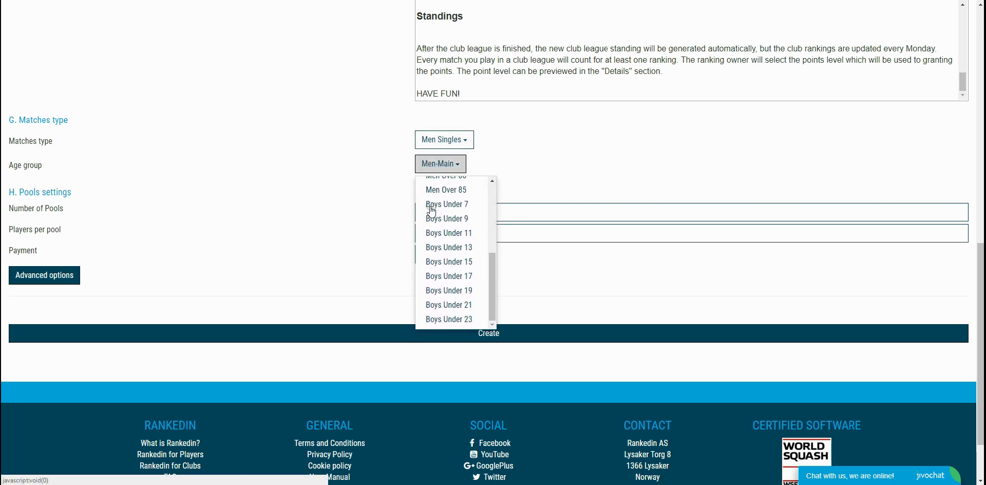
{"action": "left_click", "coordinate": [354, 161]}
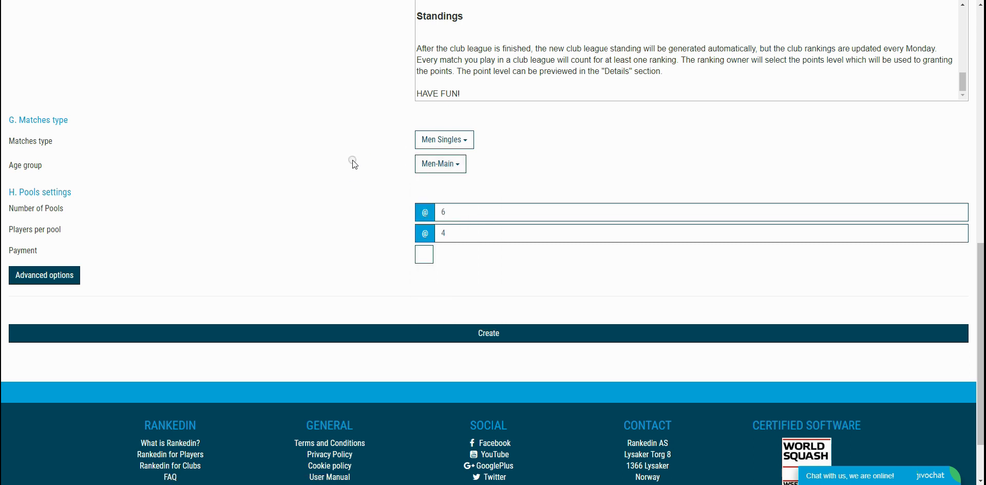
- In the advanced standings calculation, award 3 points per match won and 1 per draw, and create the club league
{"action": "scroll", "coordinate": [354, 162], "scroll_direction": "down", "scroll_amount": 1}
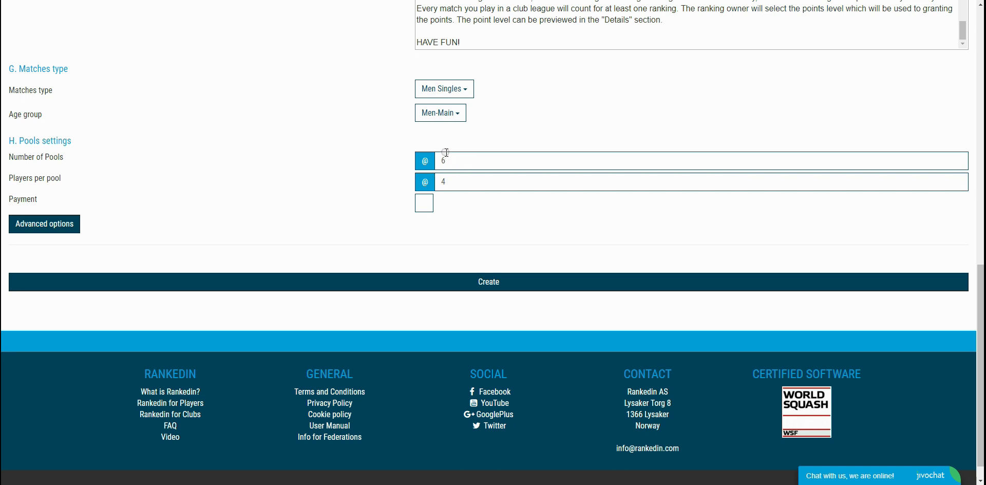
{"action": "left_click", "coordinate": [455, 178]}
{"action": "left_click", "coordinate": [46, 225]}
{"action": "scroll", "coordinate": [106, 243], "scroll_direction": "down", "scroll_amount": 2}
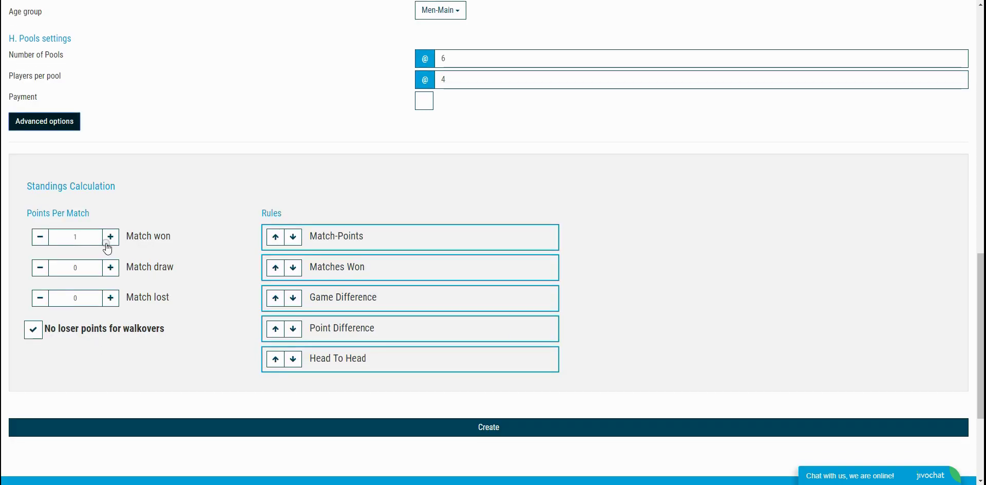
{"action": "left_click", "coordinate": [110, 238]}
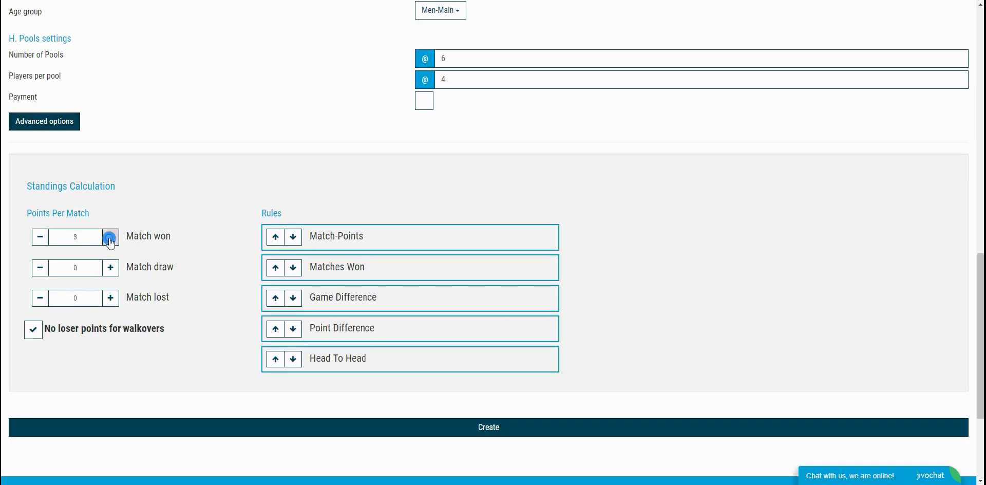
{"action": "left_click", "coordinate": [111, 268]}
{"action": "left_click", "coordinate": [372, 360]}
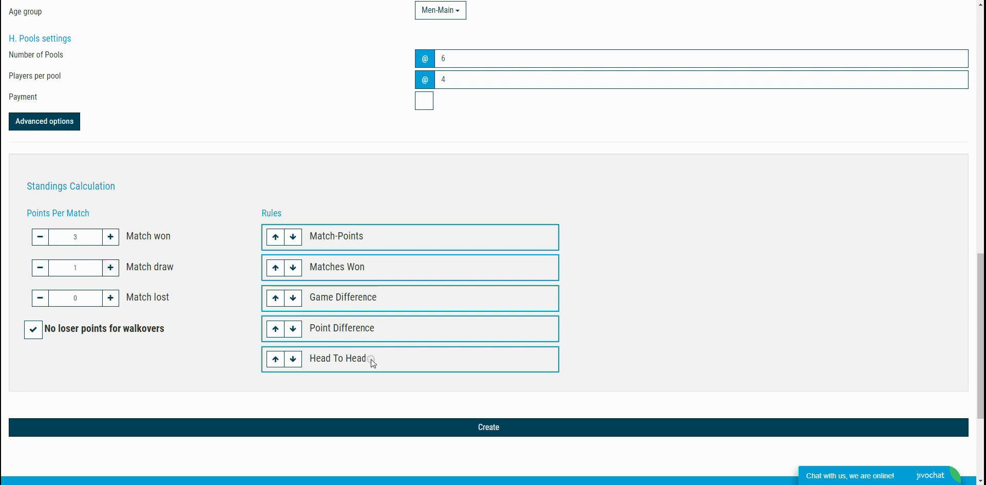
{"action": "left_click", "coordinate": [498, 428]}
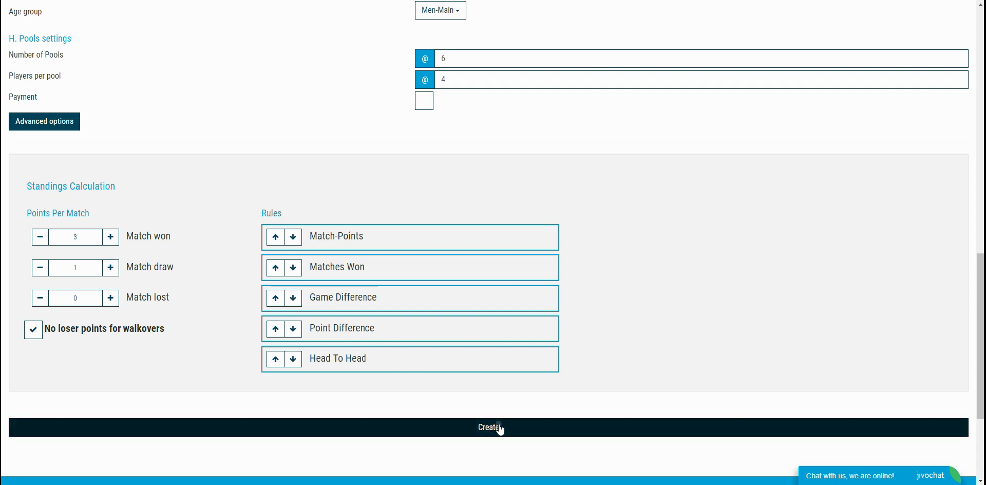
{"action": "left_click", "coordinate": [499, 428]}
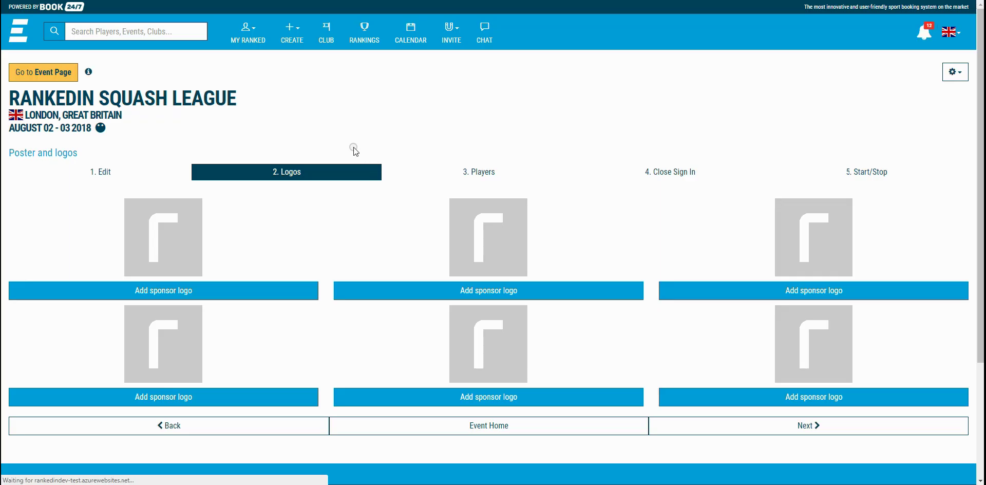
- Go from the league's player settings to its event home page, join the club league and close the sign-up confirmation page
{"action": "left_click", "coordinate": [479, 177]}
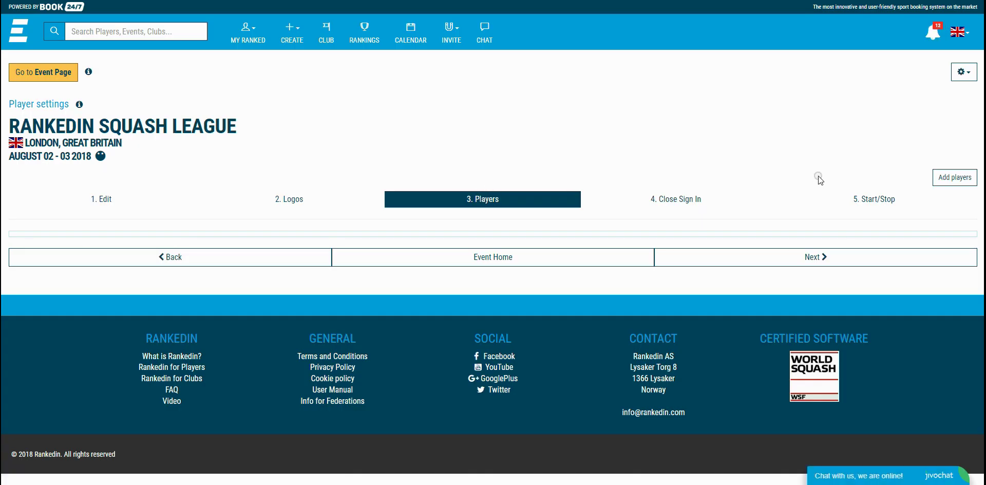
{"action": "left_click", "coordinate": [470, 256]}
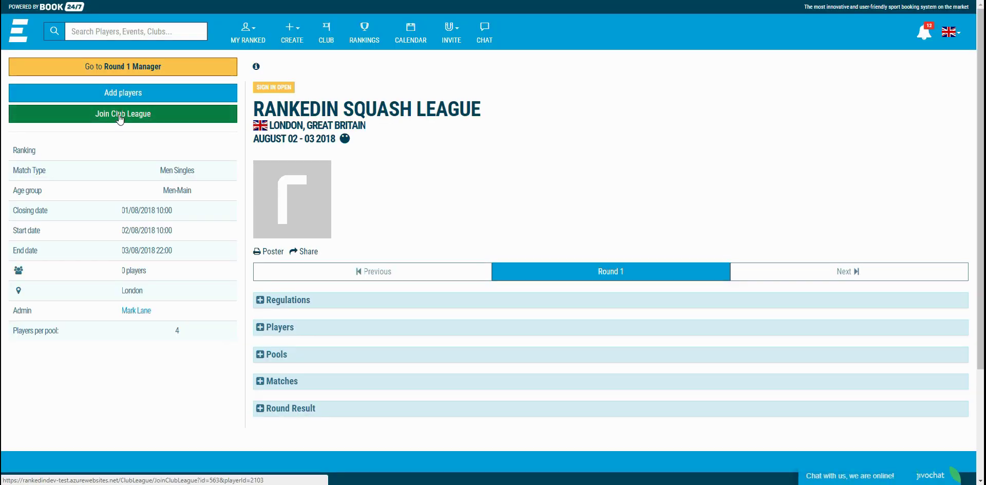
{"action": "left_click", "coordinate": [118, 114]}
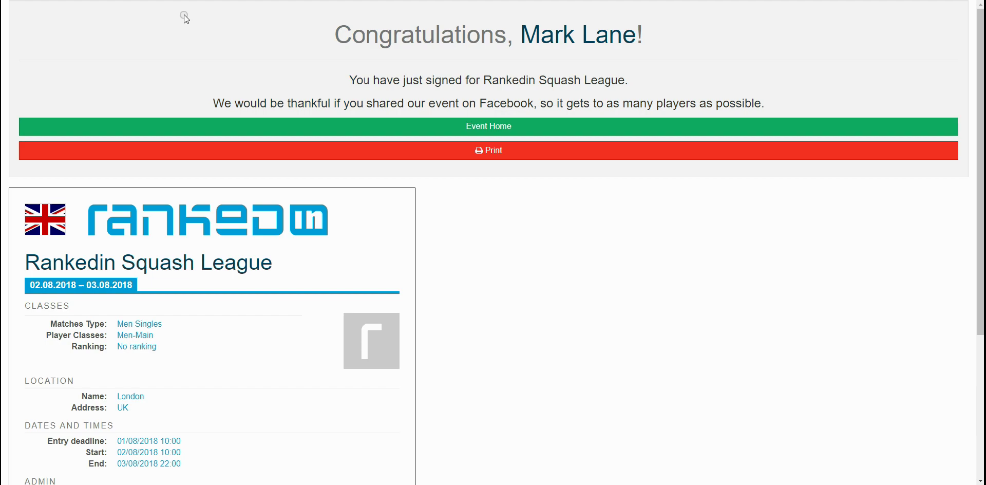
{"action": "key", "text": "ctrl+w"}
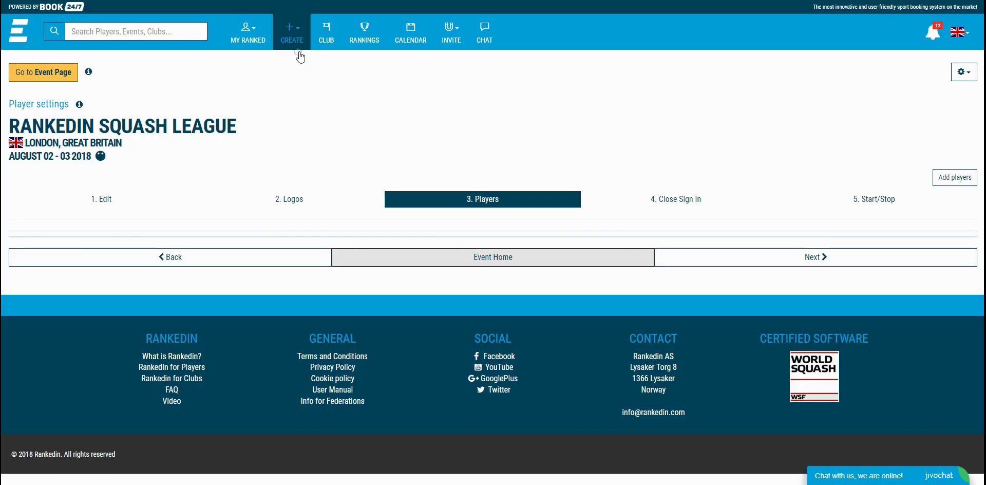
- Search for players with "a", add 14 of those found to the Rankedin Squash League and confirm the selection
{"action": "left_click", "coordinate": [954, 178]}
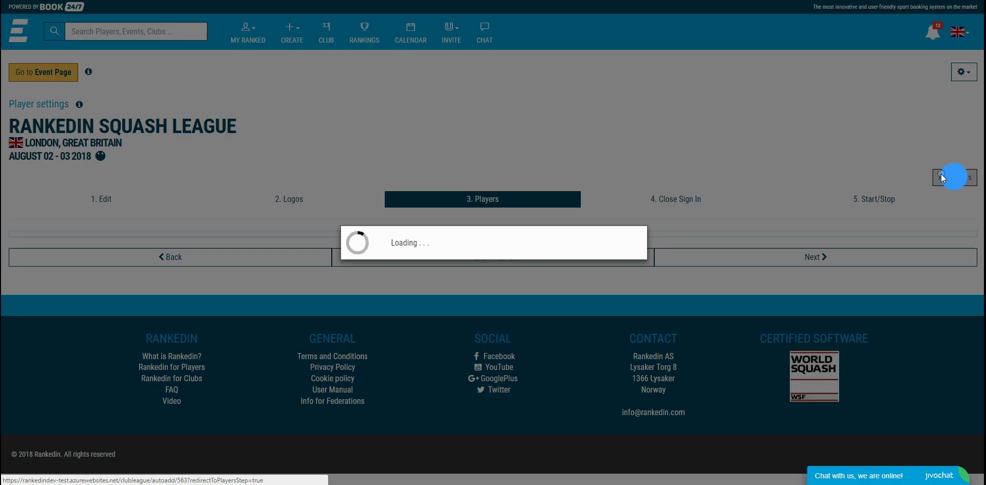
{"action": "left_click", "coordinate": [403, 189]}
{"action": "type", "text": "a"}
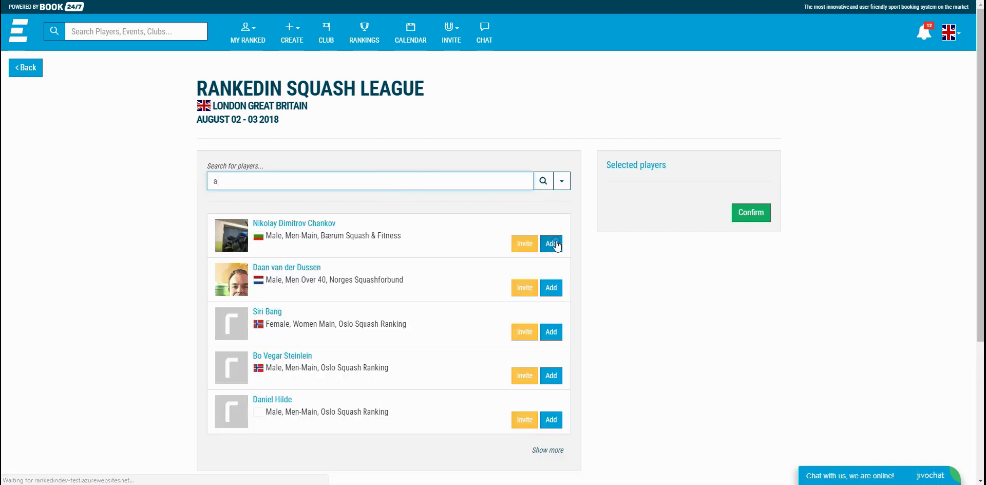
{"action": "left_click", "coordinate": [551, 243]}
{"action": "left_click", "coordinate": [551, 243]}
{"action": "left_click", "coordinate": [551, 244]}
{"action": "left_click", "coordinate": [551, 244]}
{"action": "left_click", "coordinate": [551, 243]}
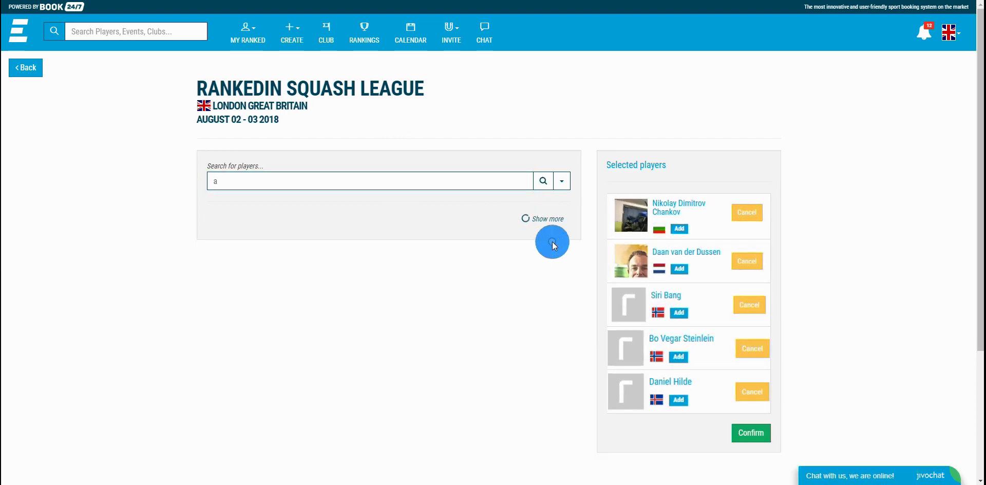
{"action": "left_click", "coordinate": [552, 244]}
{"action": "left_click", "coordinate": [552, 243]}
{"action": "left_click", "coordinate": [551, 243]}
{"action": "left_click", "coordinate": [551, 243]}
{"action": "left_click", "coordinate": [551, 243]}
{"action": "left_click", "coordinate": [551, 243]}
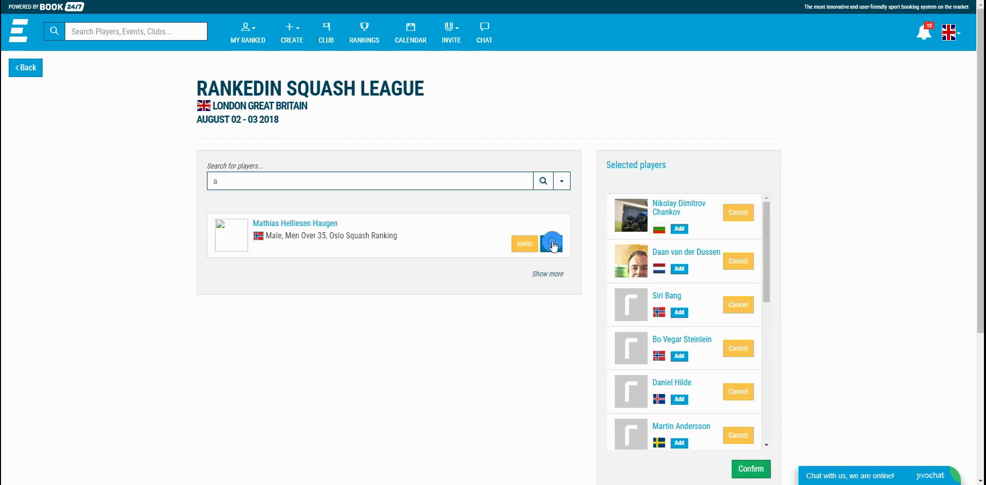
{"action": "left_click", "coordinate": [747, 471]}
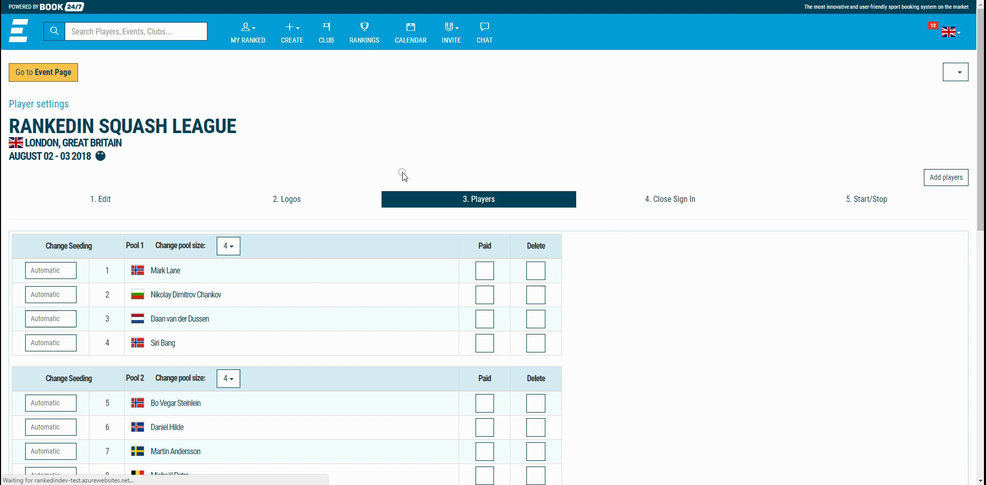
- Set the seeding of the fifth player, first in Pool 2, to 1 and update the player list
{"action": "scroll", "coordinate": [268, 255], "scroll_direction": "down", "scroll_amount": 1}
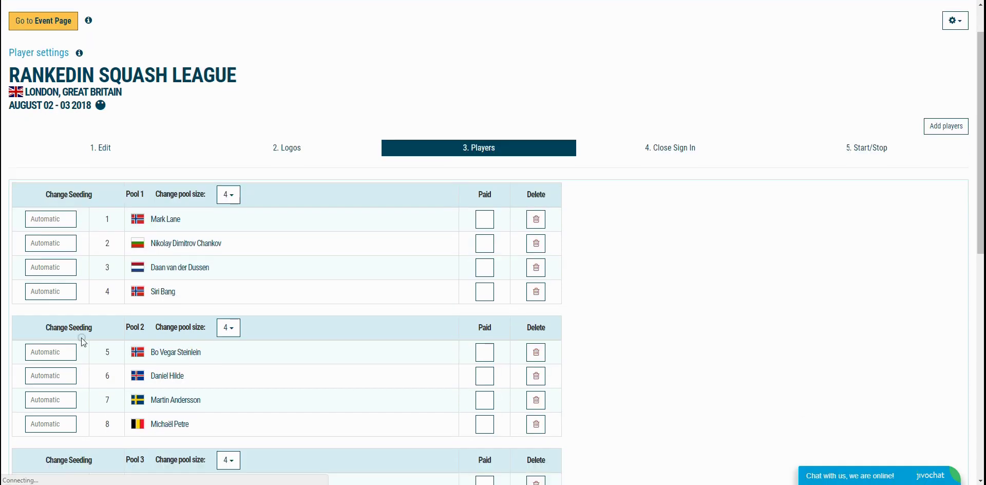
{"action": "left_click", "coordinate": [46, 354]}
{"action": "type", "text": "5"}
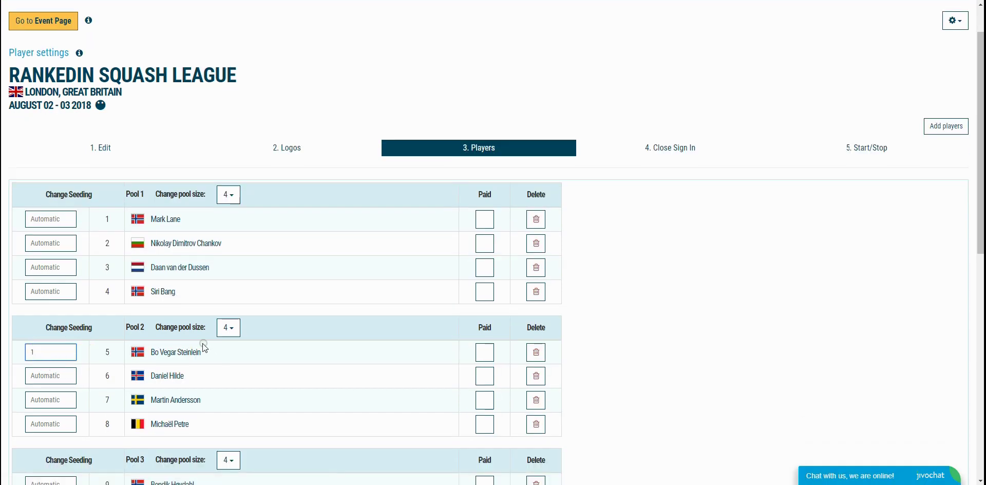
{"action": "scroll", "coordinate": [280, 348], "scroll_direction": "down", "scroll_amount": 7}
{"action": "left_click", "coordinate": [323, 343]}
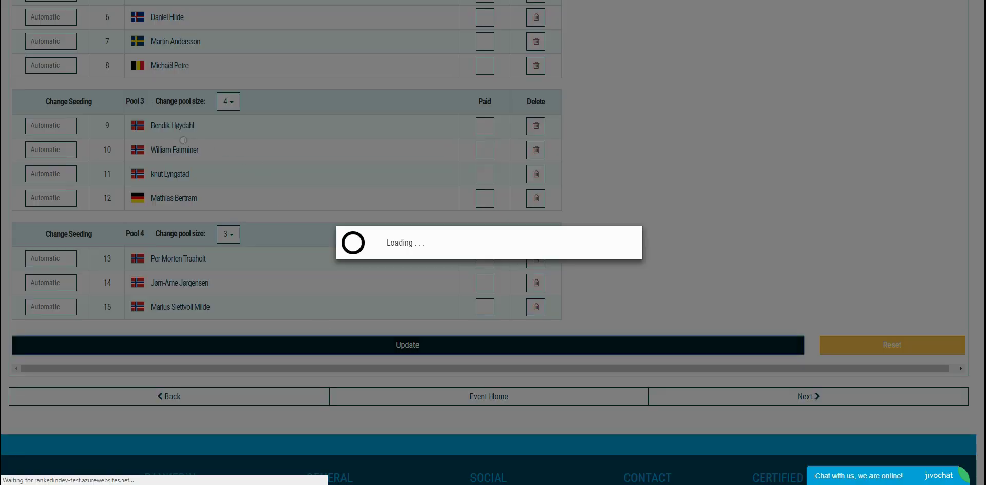
- Change the size of Pool 4 to 4 players and update the player settings
{"action": "scroll", "coordinate": [155, 154], "scroll_direction": "down", "scroll_amount": 3}
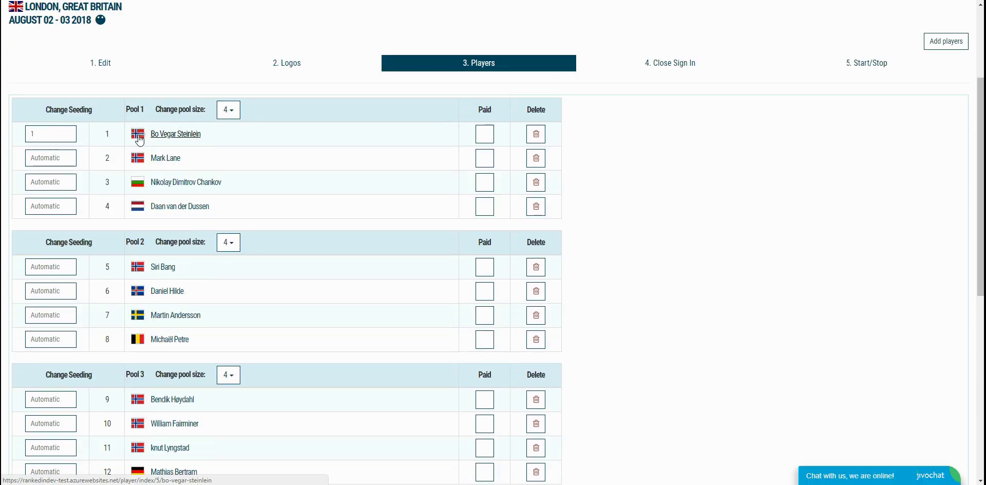
{"action": "scroll", "coordinate": [214, 192], "scroll_direction": "down", "scroll_amount": 6}
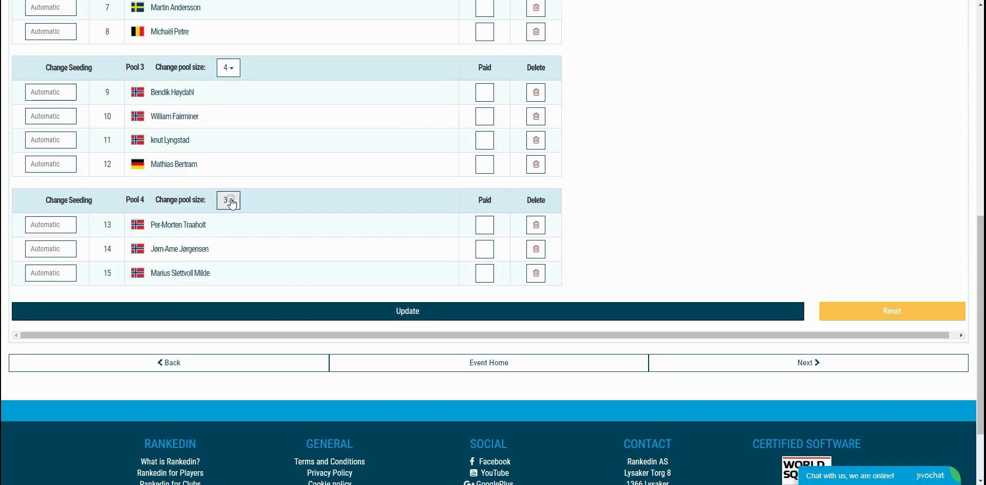
{"action": "left_click", "coordinate": [231, 202]}
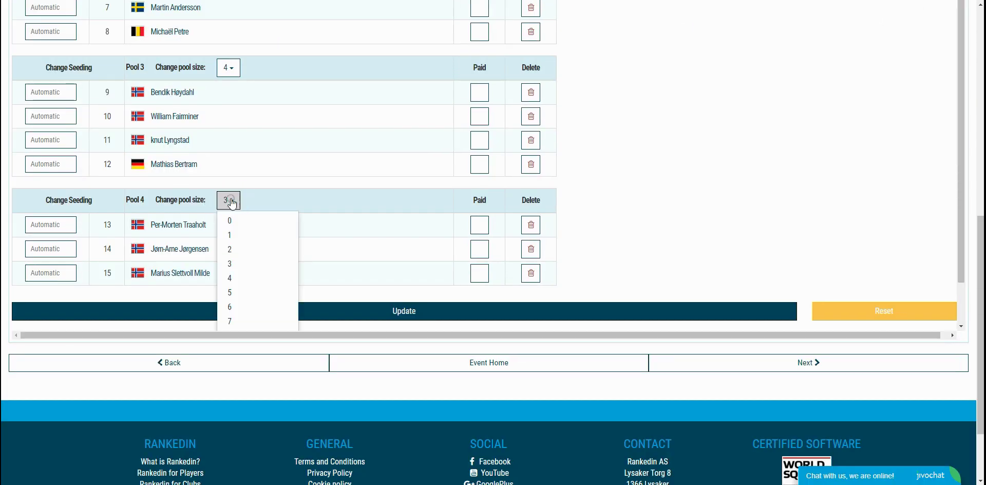
{"action": "left_click", "coordinate": [229, 276]}
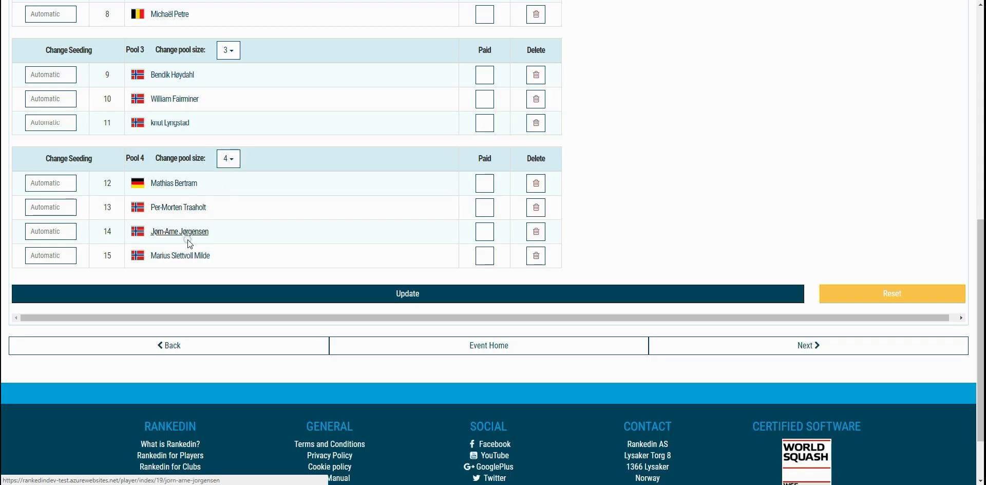
{"action": "left_click", "coordinate": [419, 293]}
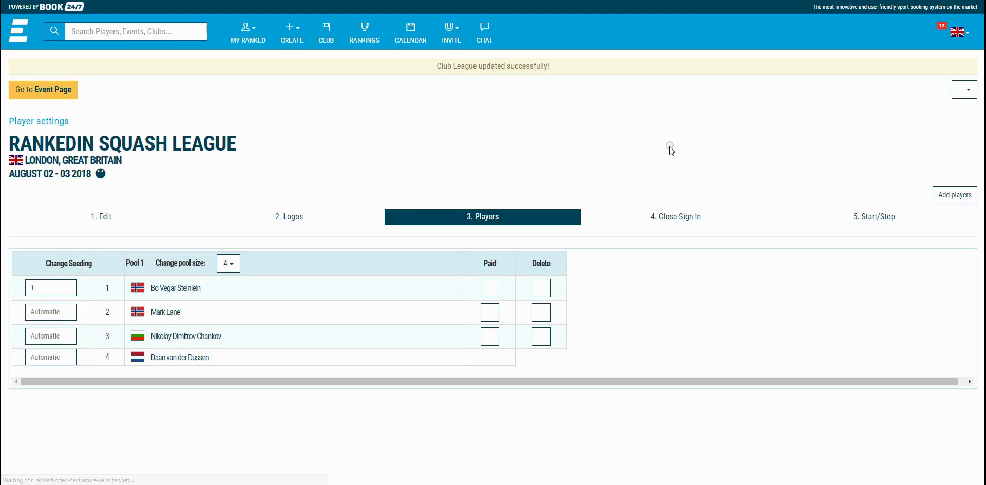
- Close the sign-in for the league and start the club league, confirming both actions
{"action": "left_click", "coordinate": [695, 215]}
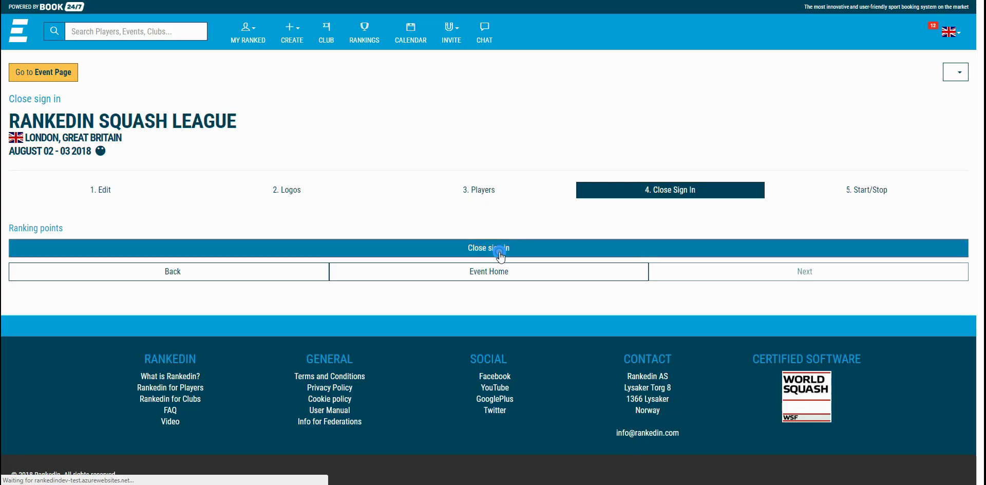
{"action": "left_click", "coordinate": [502, 248]}
{"action": "left_click", "coordinate": [614, 91]}
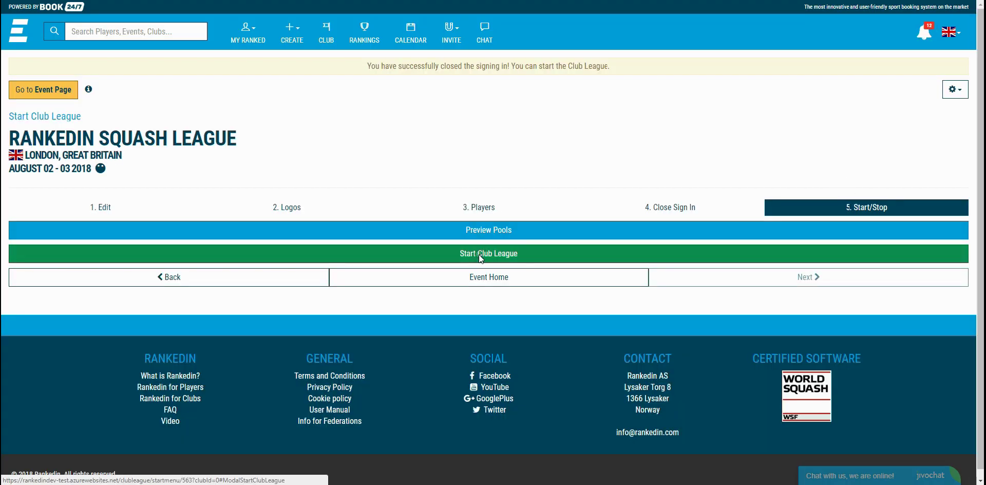
{"action": "left_click", "coordinate": [479, 254]}
{"action": "left_click", "coordinate": [585, 76]}
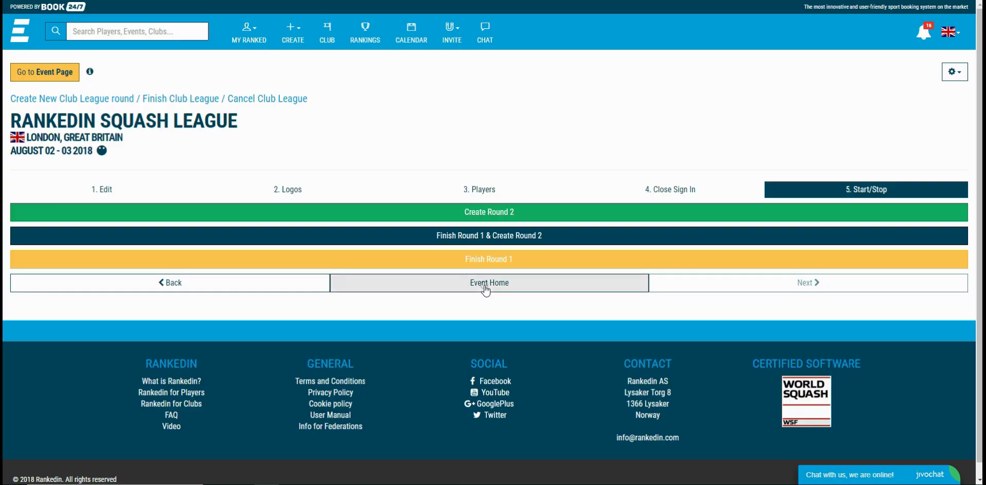
- On the league's event home page, examine the Round 1 pools, the options for a Pool 1 match and the Pool 1 standings
{"action": "left_click", "coordinate": [485, 284]}
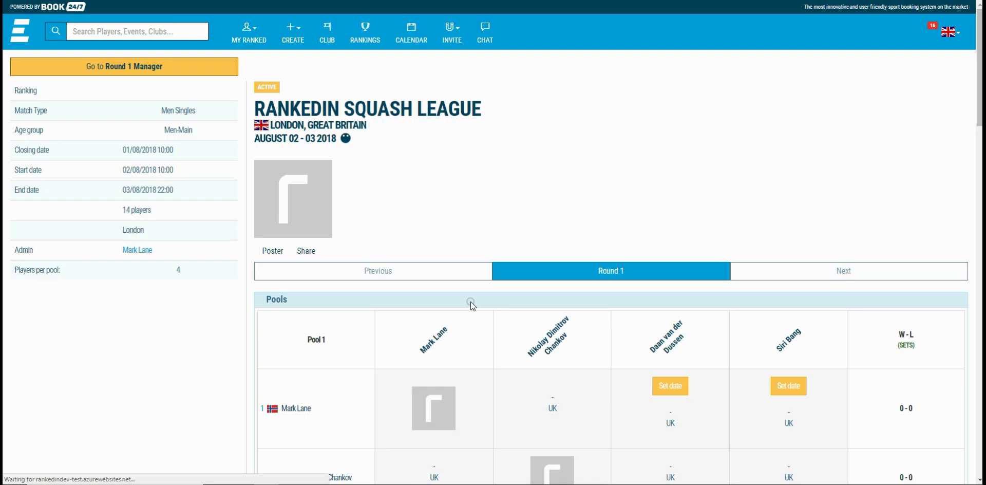
{"action": "scroll", "coordinate": [472, 307], "scroll_direction": "down", "scroll_amount": 2}
{"action": "left_click", "coordinate": [600, 279]}
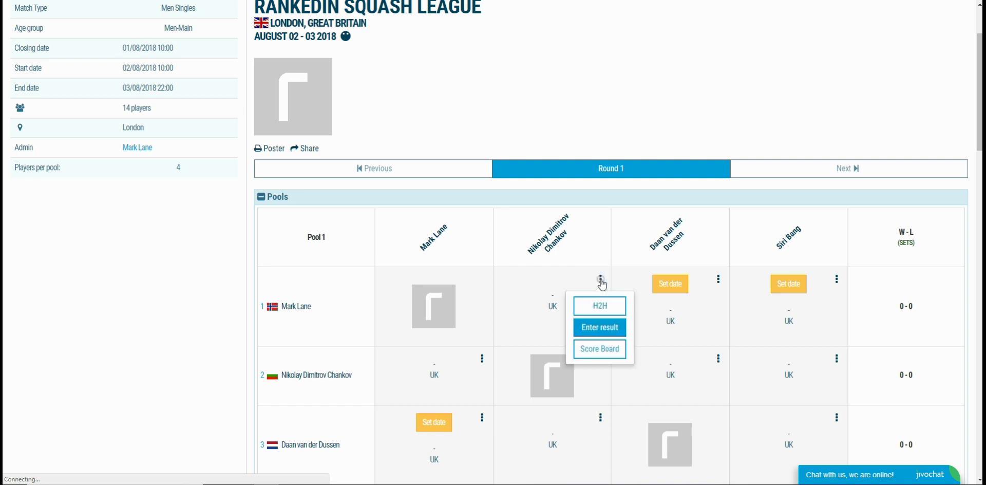
{"action": "scroll", "coordinate": [520, 257], "scroll_direction": "down", "scroll_amount": 2}
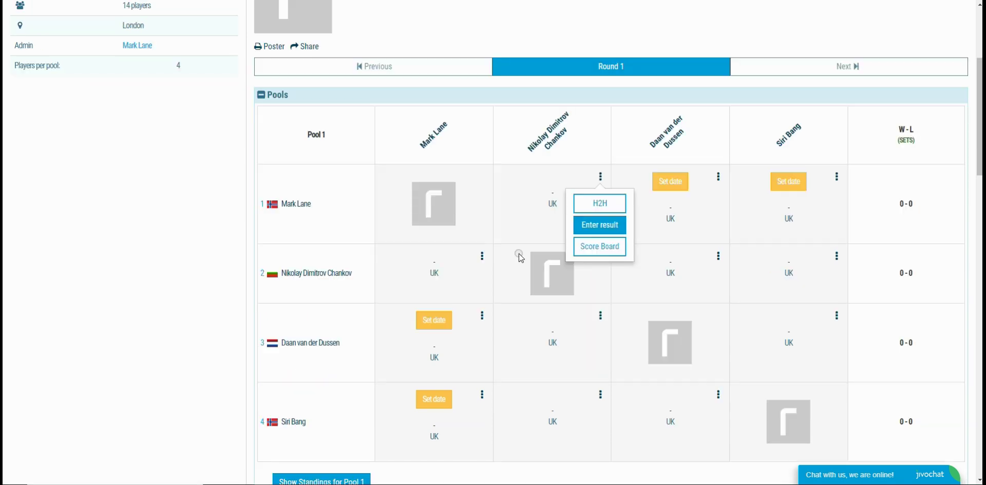
{"action": "left_click", "coordinate": [520, 255]}
{"action": "scroll", "coordinate": [440, 234], "scroll_direction": "down", "scroll_amount": 5}
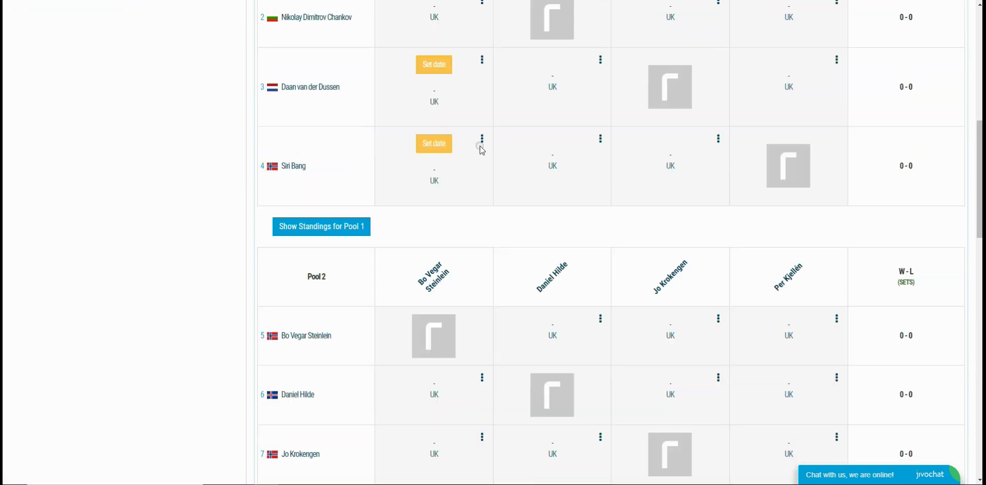
{"action": "scroll", "coordinate": [440, 233], "scroll_direction": "down", "scroll_amount": 3}
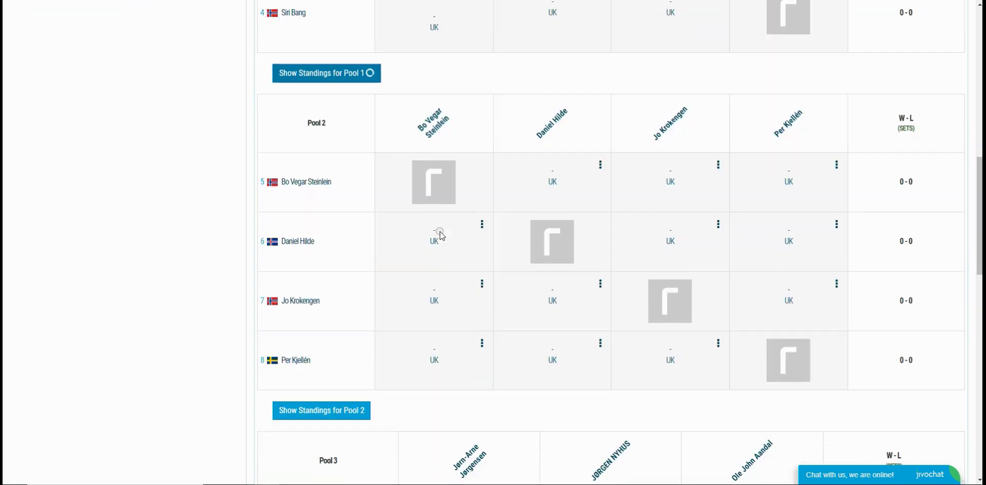
{"action": "scroll", "coordinate": [440, 234], "scroll_direction": "up", "scroll_amount": 7}
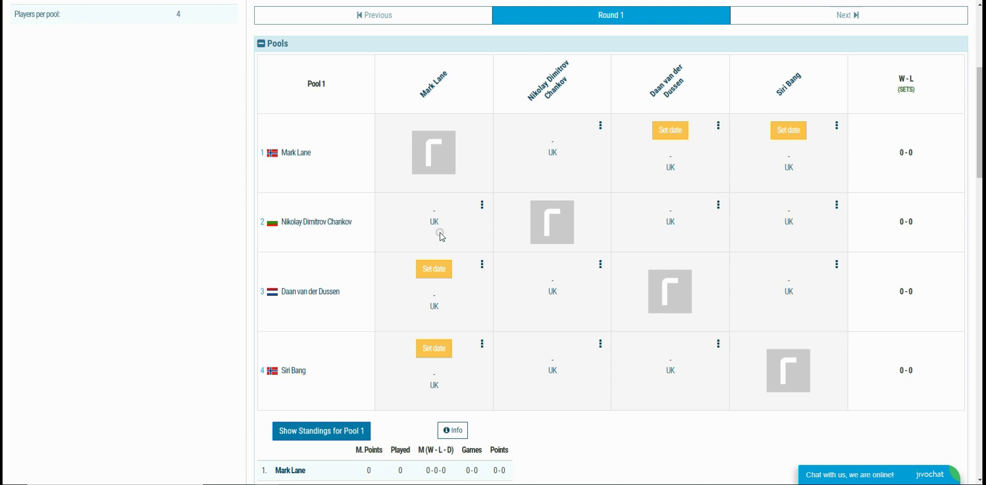
{"action": "scroll", "coordinate": [400, 256], "scroll_direction": "up", "scroll_amount": 5}
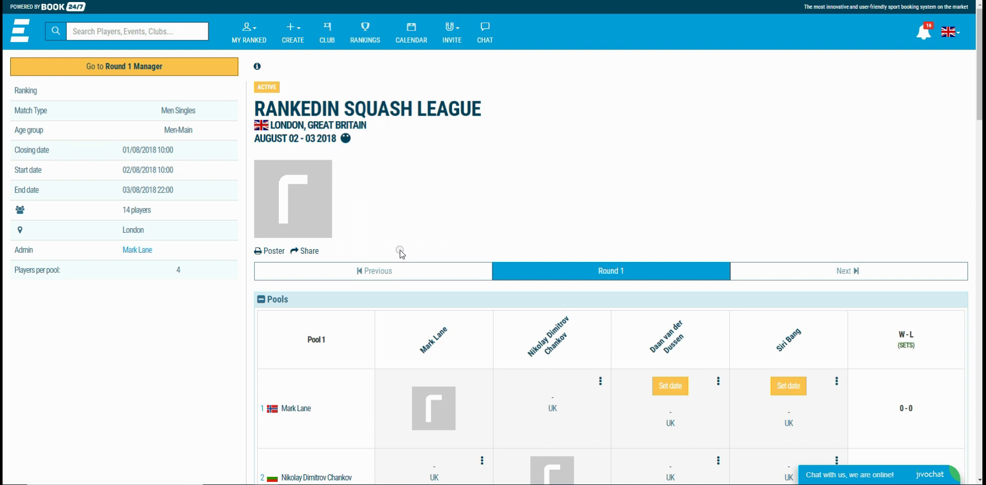
- From the Round 1 manager's start/stop stage, finish Round 1 and create Round 2, confirming the action
{"action": "left_click", "coordinate": [116, 68]}
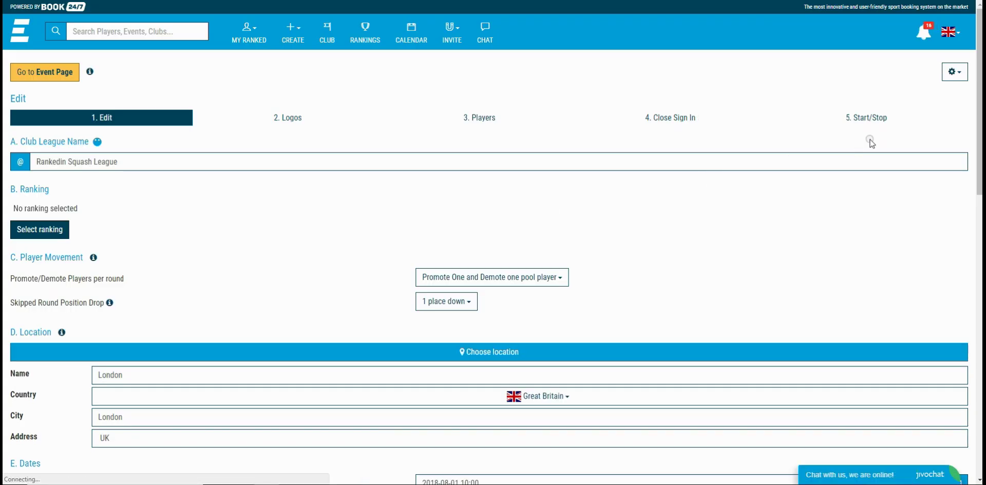
{"action": "left_click", "coordinate": [868, 117]}
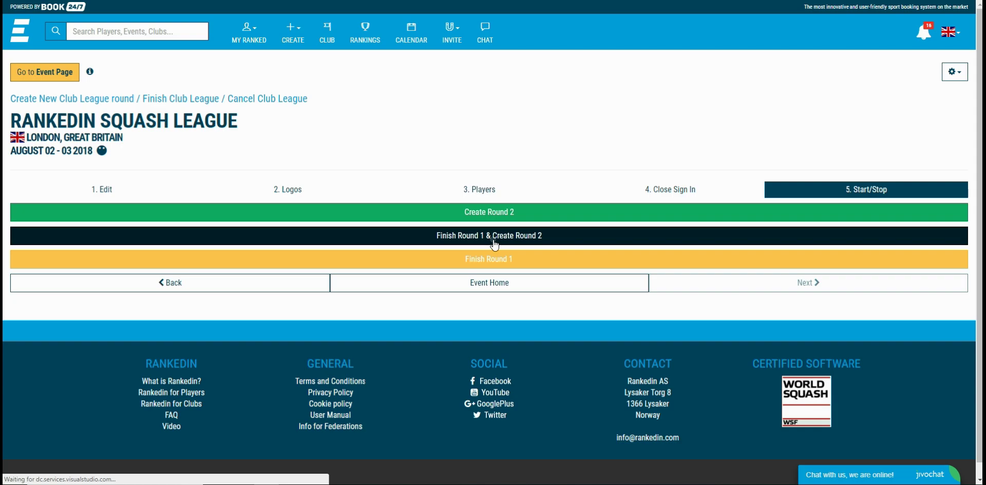
{"action": "left_click", "coordinate": [494, 240]}
{"action": "left_click", "coordinate": [617, 73]}
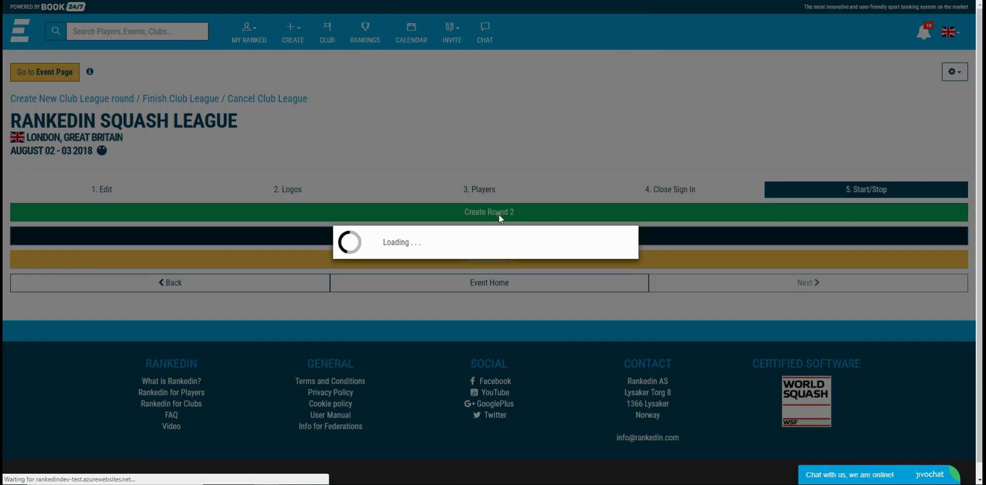